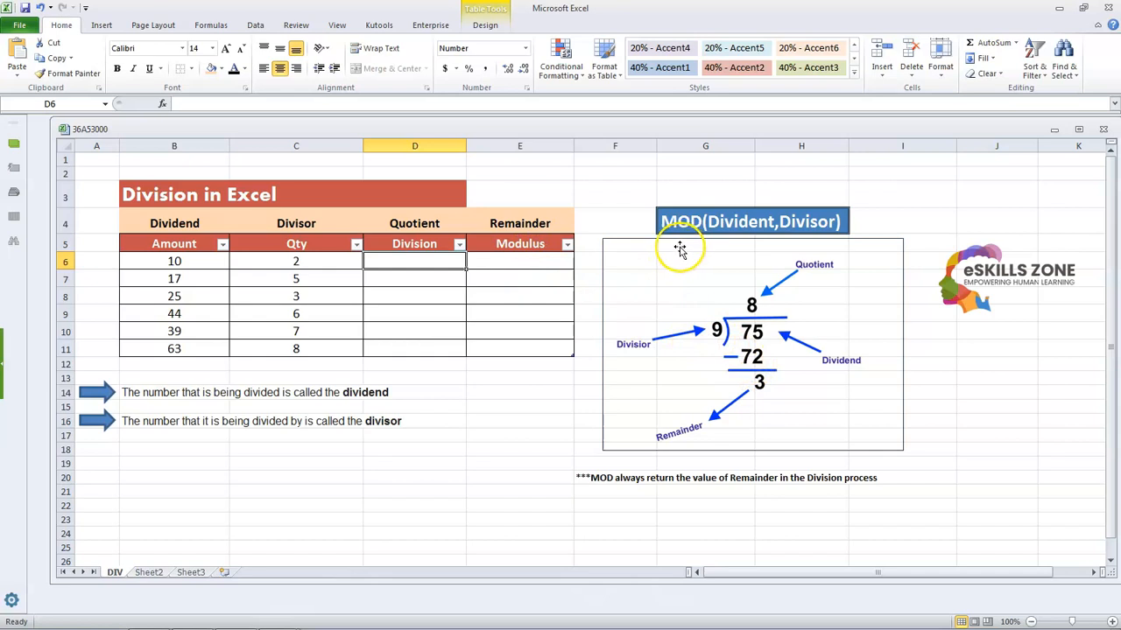
click(524, 263)
click(440, 265)
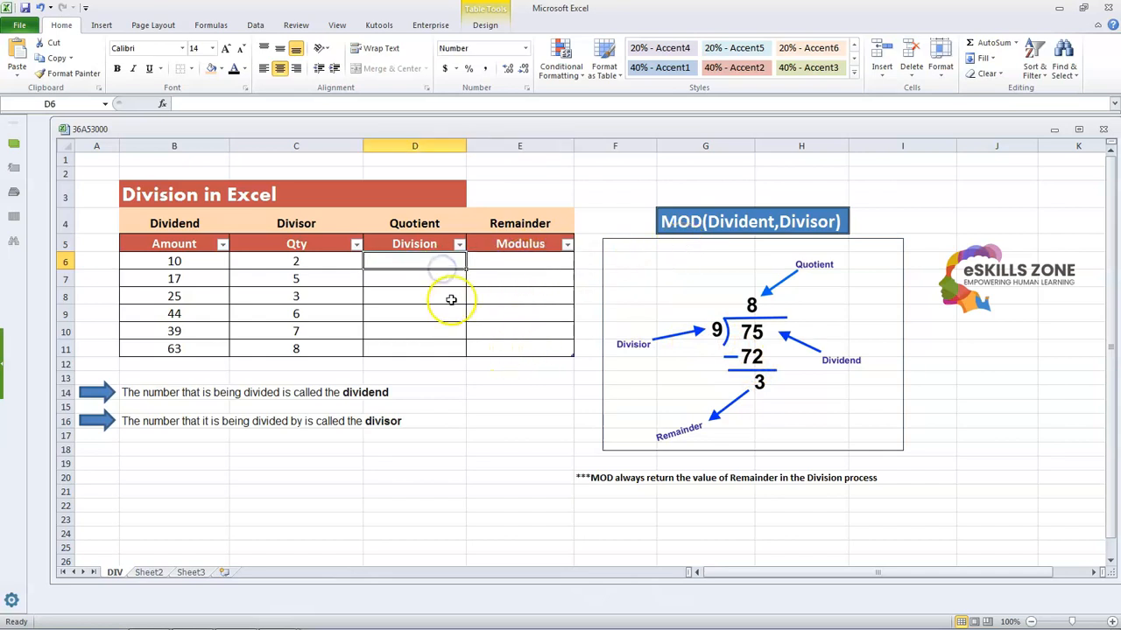
click(504, 299)
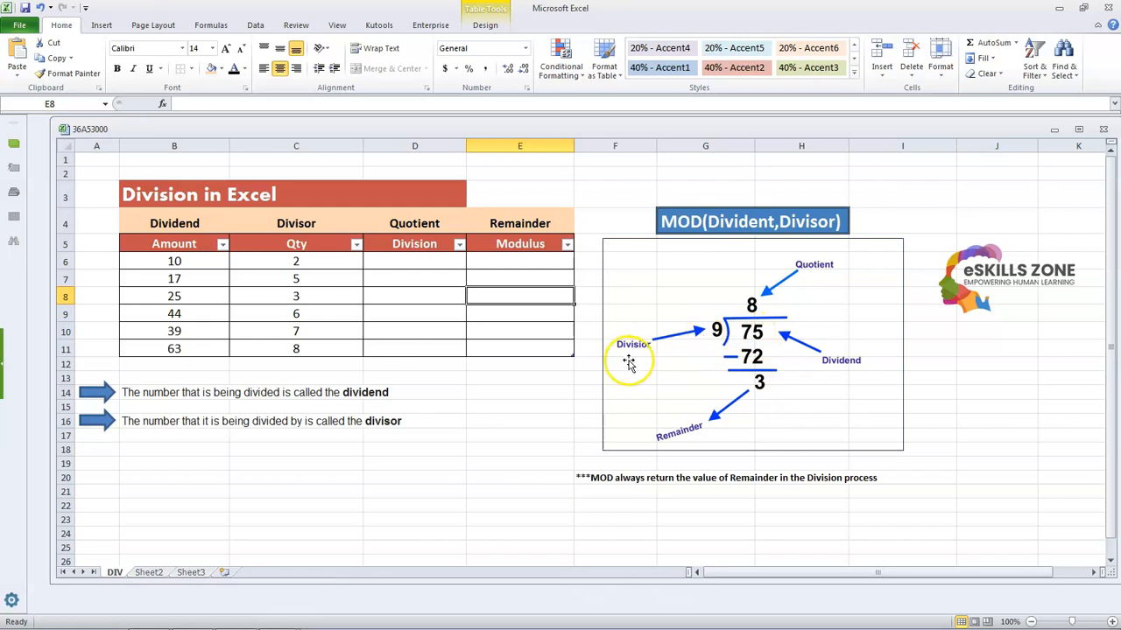
click(418, 262)
click(432, 313)
click(427, 265)
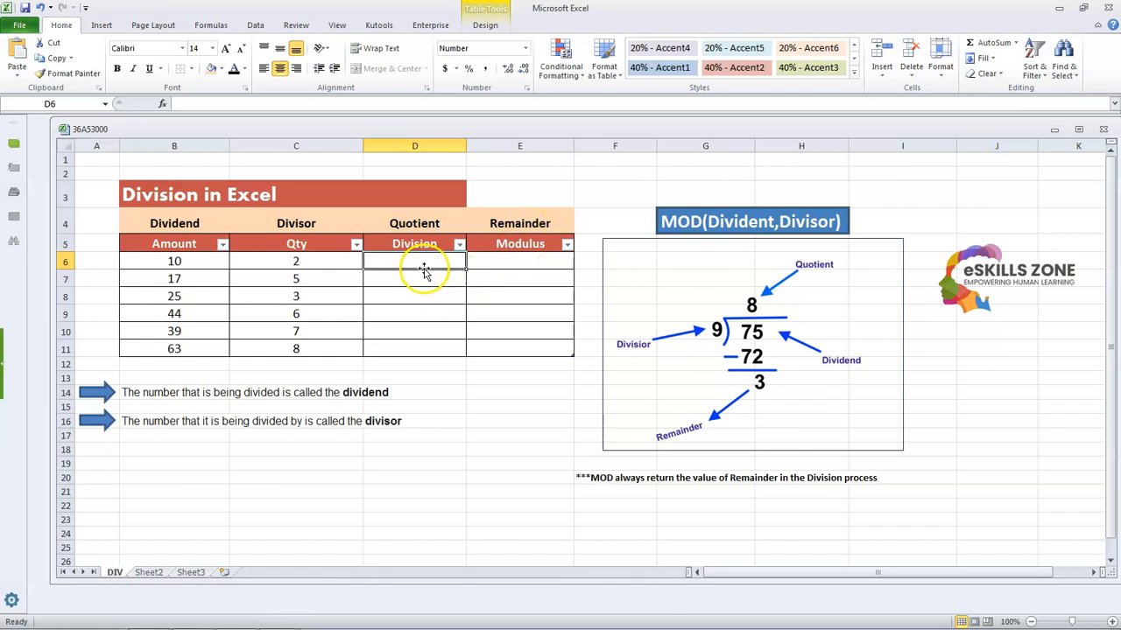
click(251, 103)
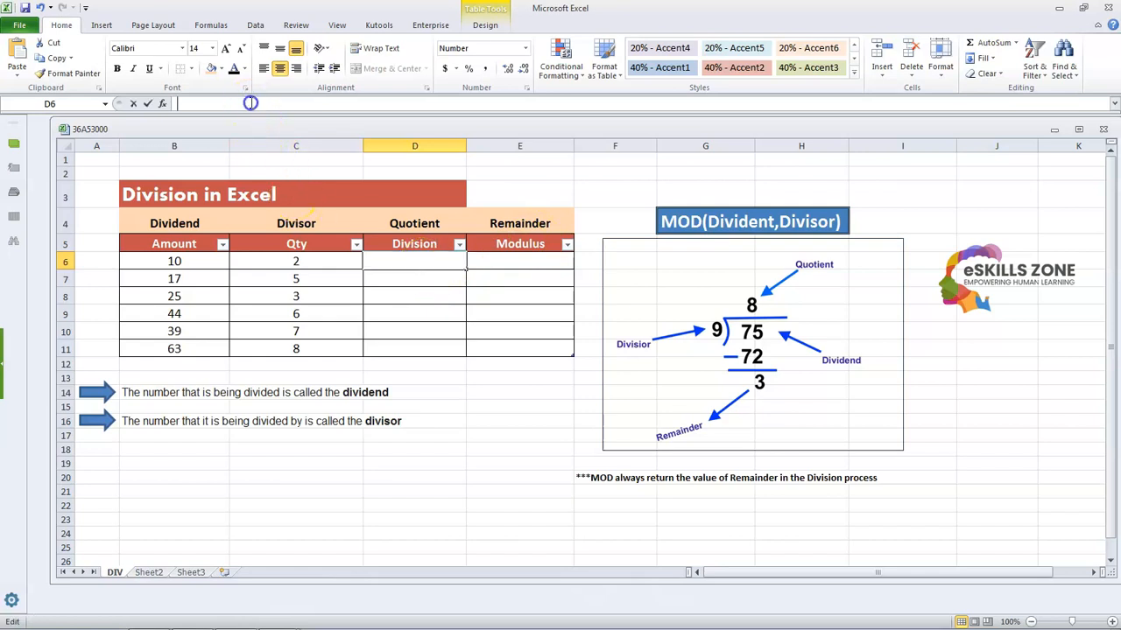
text(=)
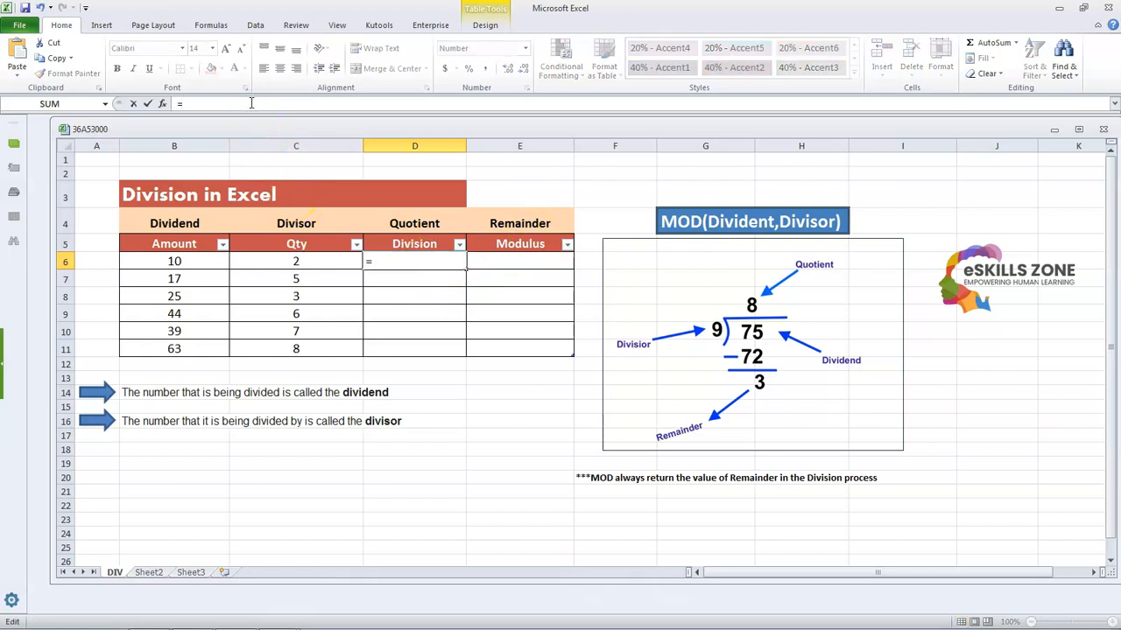
click(173, 262)
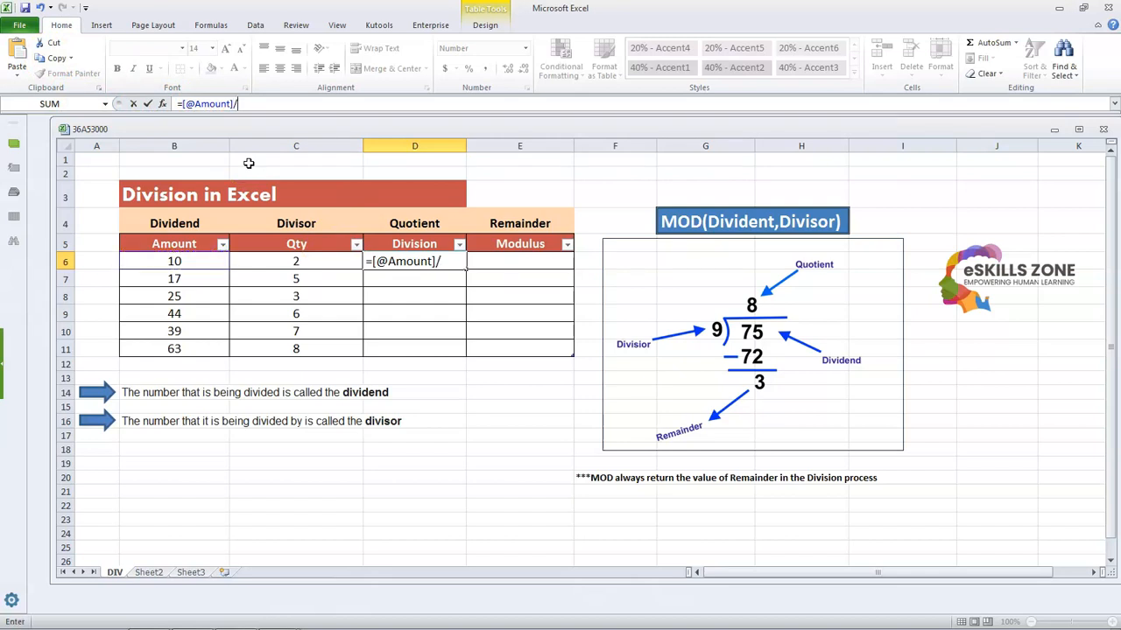
click(312, 263)
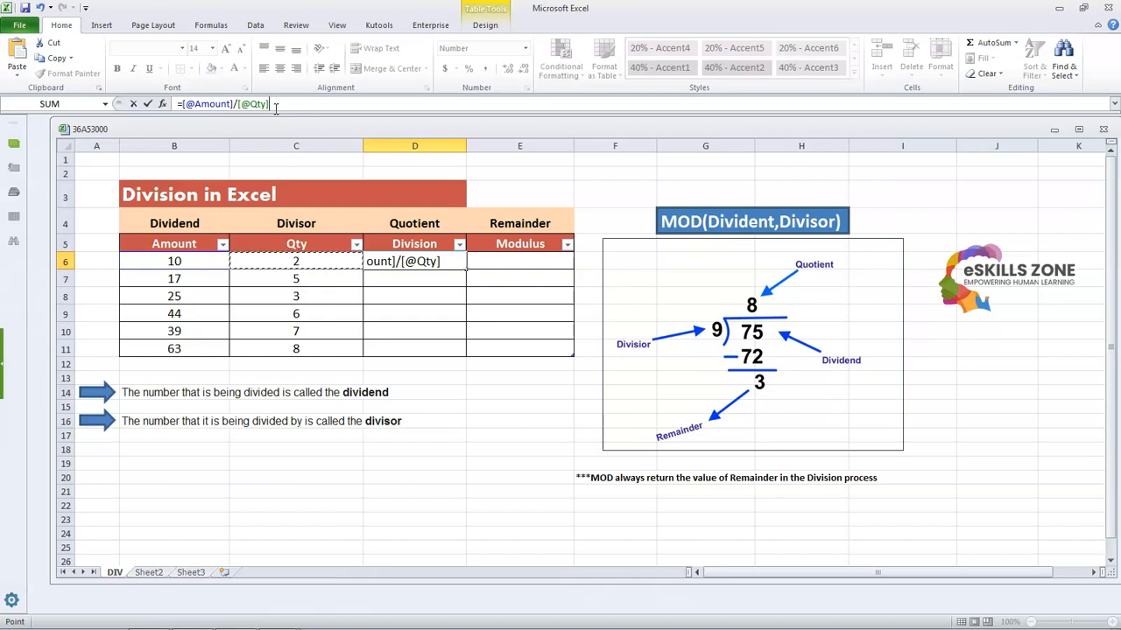
key(Return)
Examine the quotients in the Division column from row 6 down to row 11
key(Down)
key(Down)
key(Down)
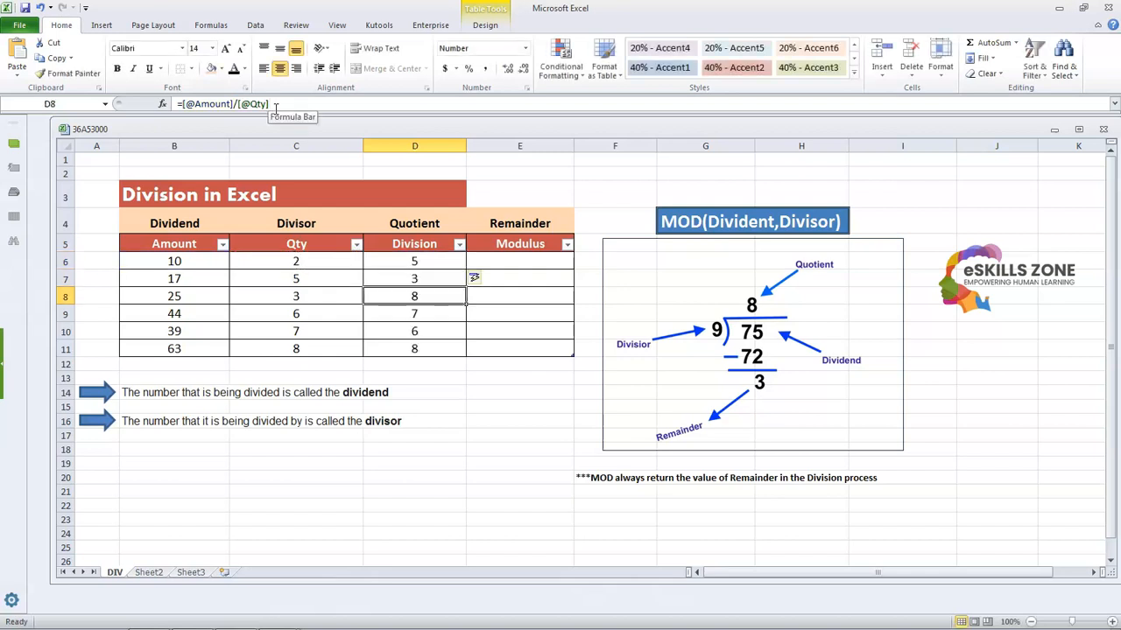
key(Down)
key(Up)
key(Up)
key(Up)
key(Up)
key(Up)
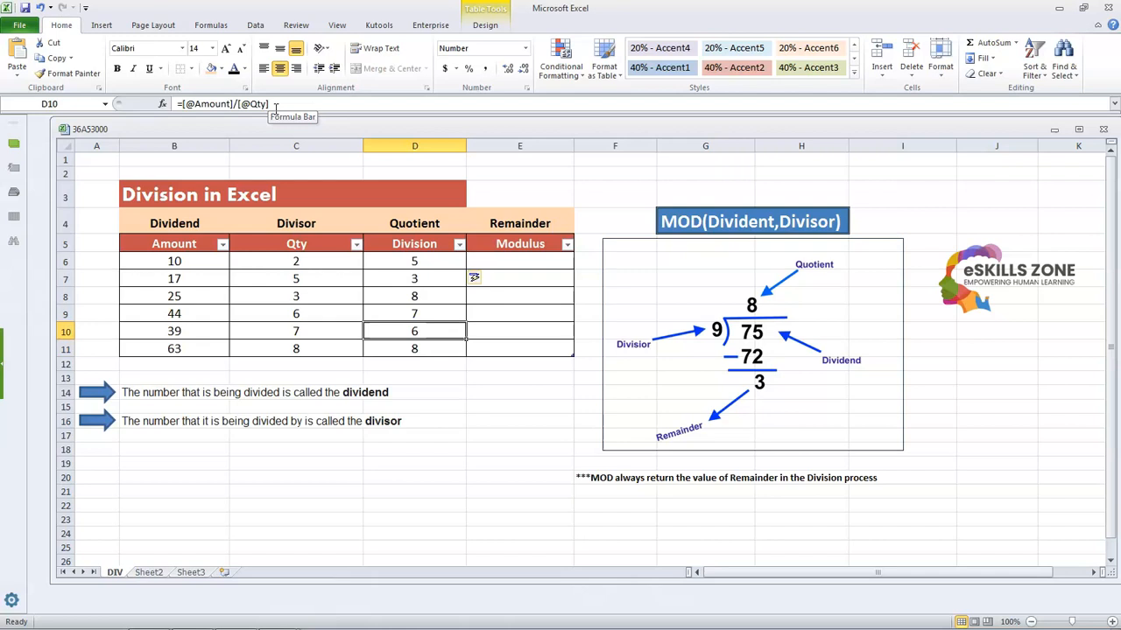
key(Down)
key(Down)
key(Down)
key(Down)
key(Down)
key(Up)
key(Up)
key(Up)
key(Up)
key(Up)
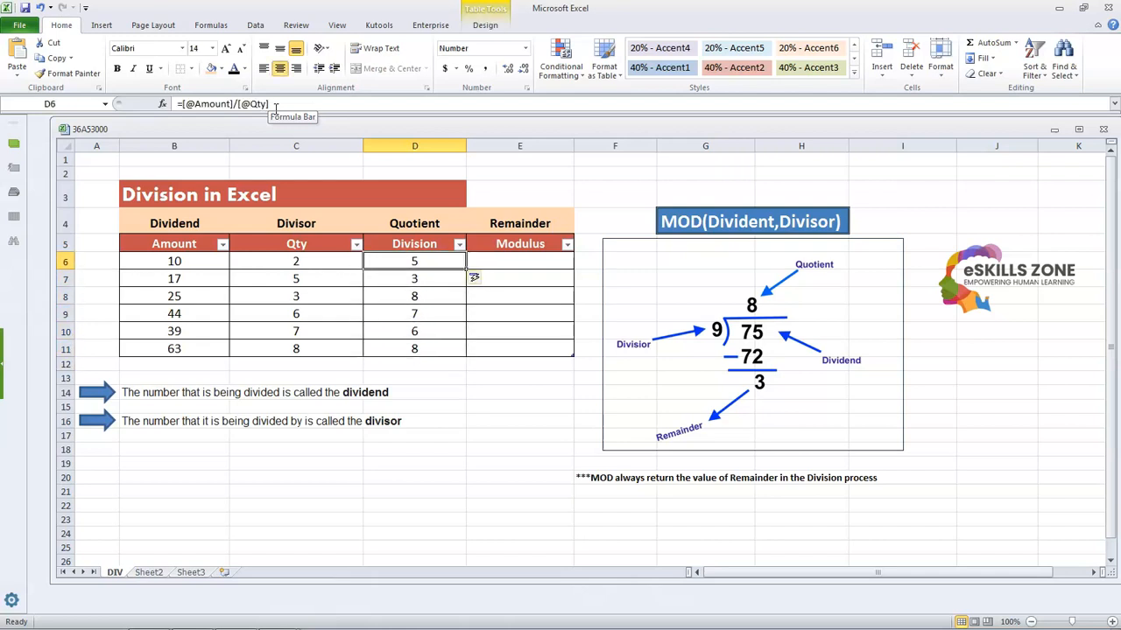
key(Right)
key(Right)
key(Left)
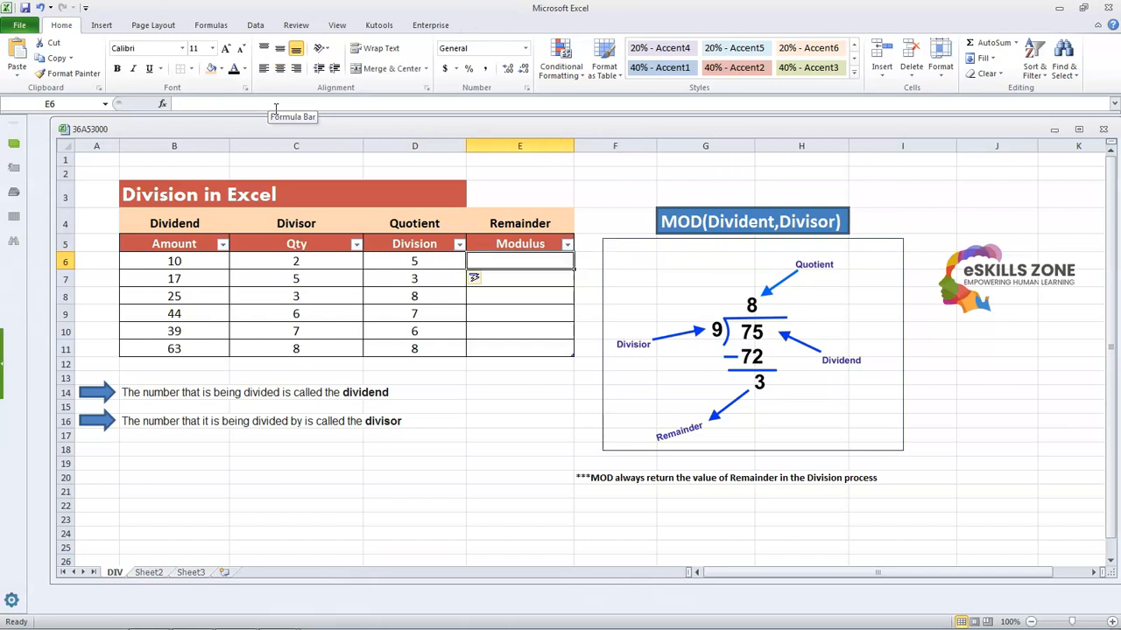
key(Right)
key(Left)
key(Right)
key(Left)
key(Right)
key(Left)
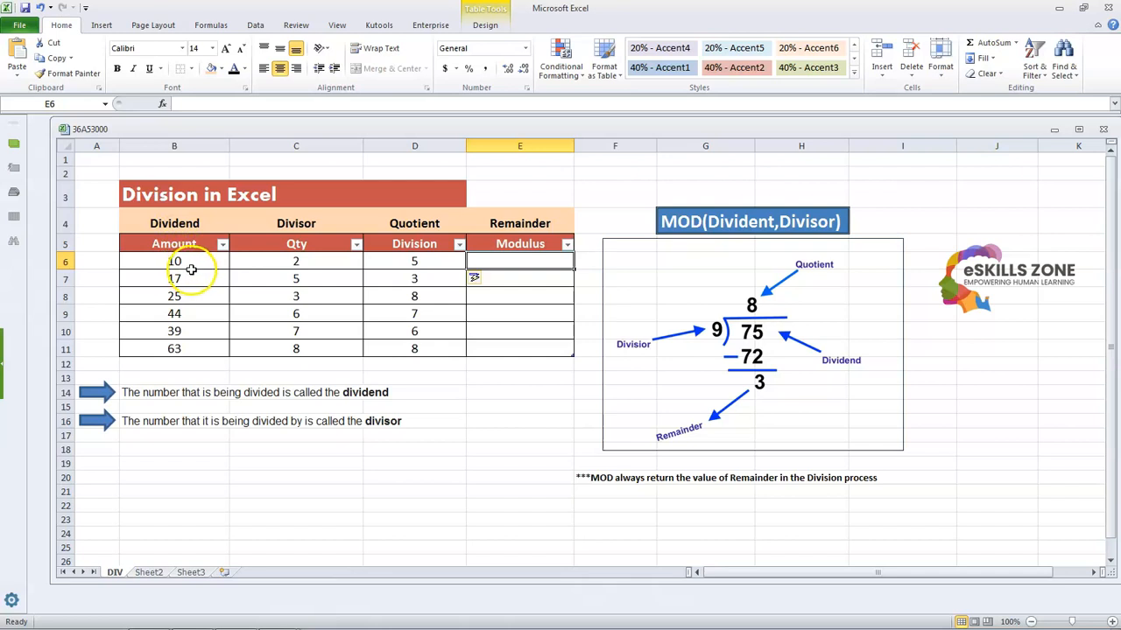
click(779, 221)
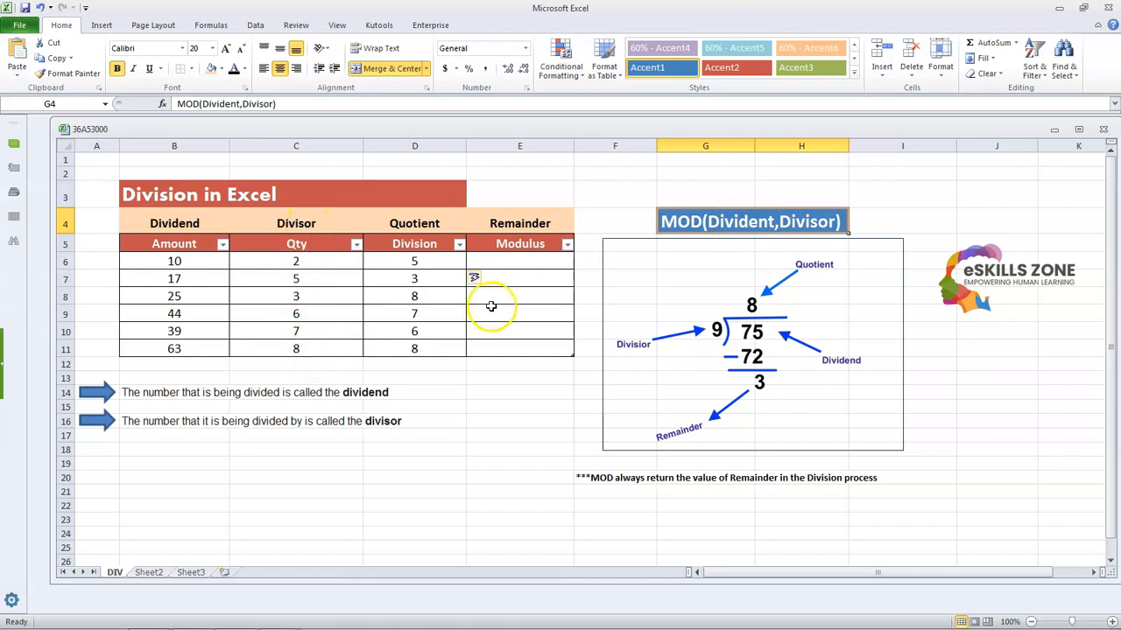
click(510, 262)
text(=)
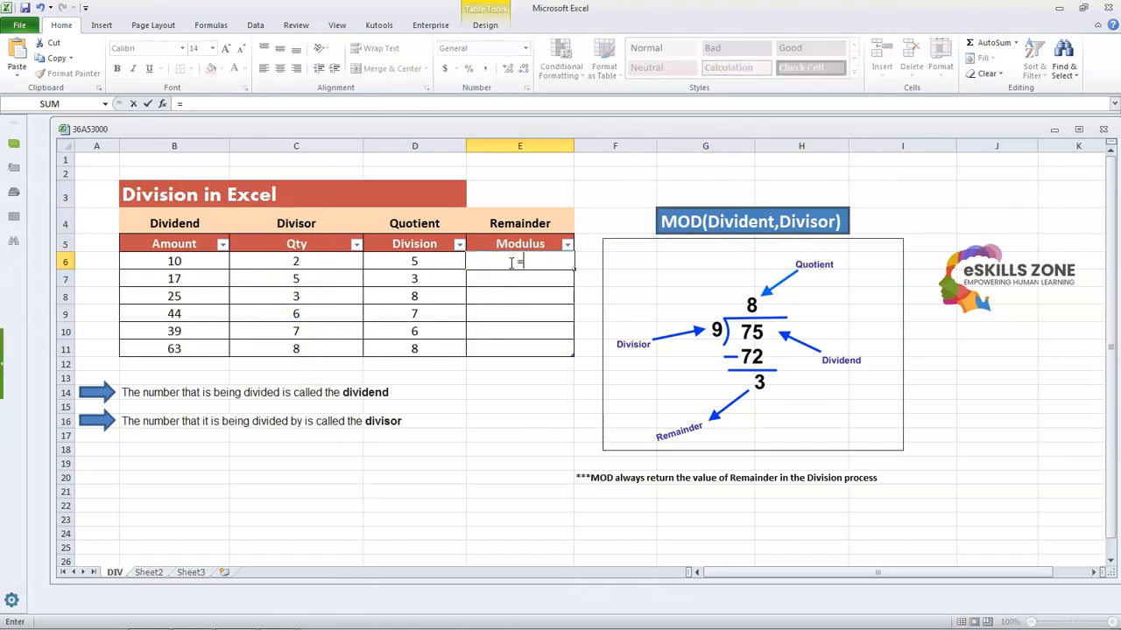
text(MO)
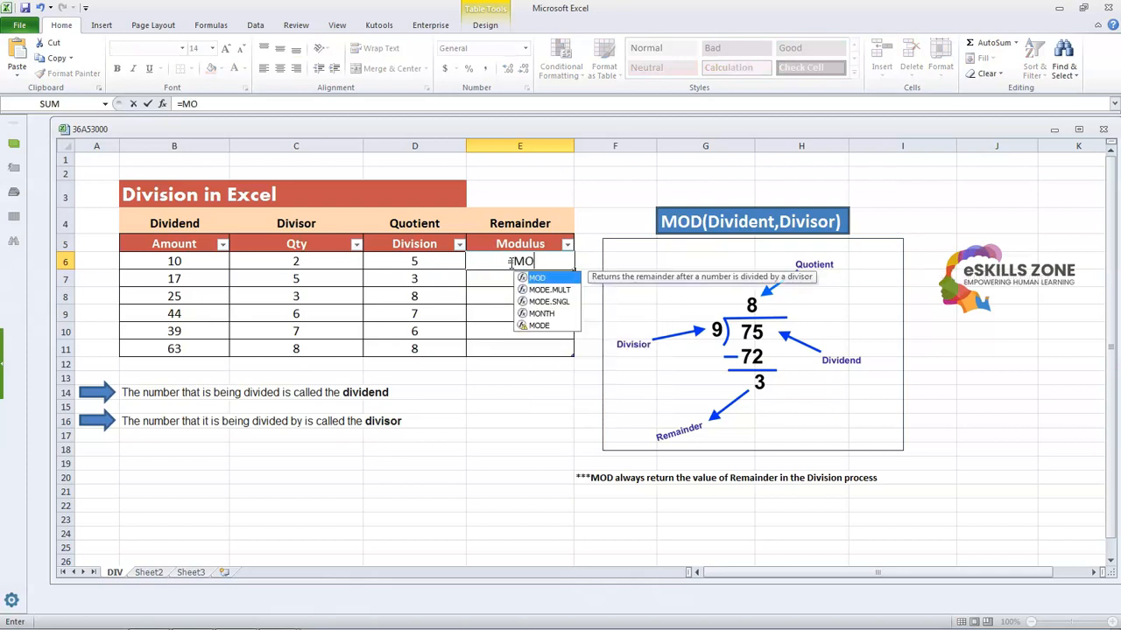
text(D()
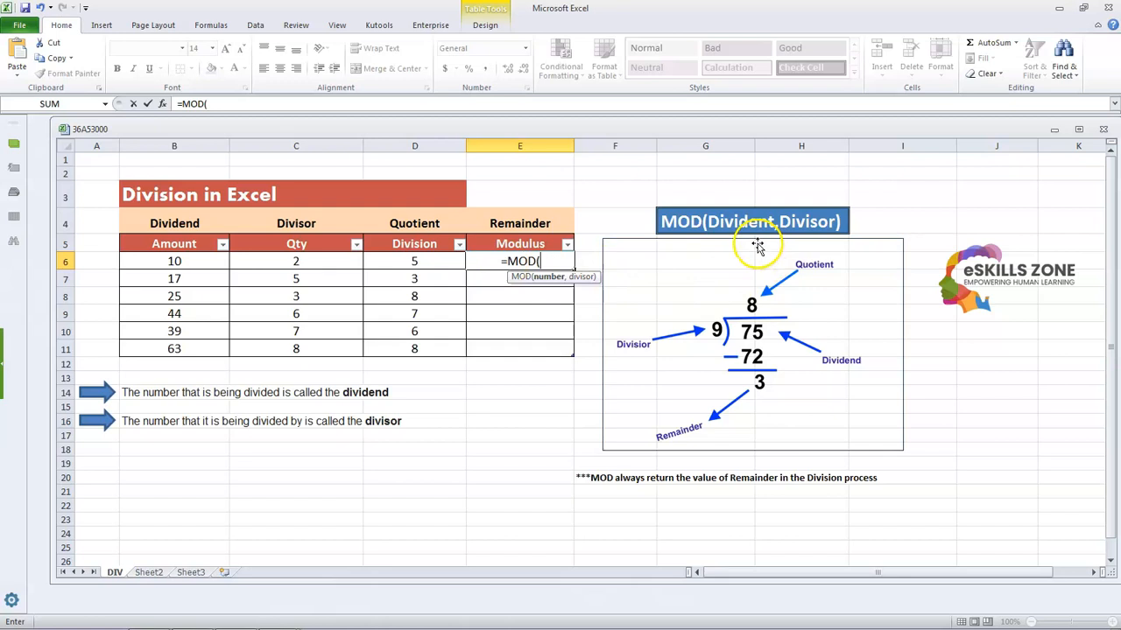
click(193, 262)
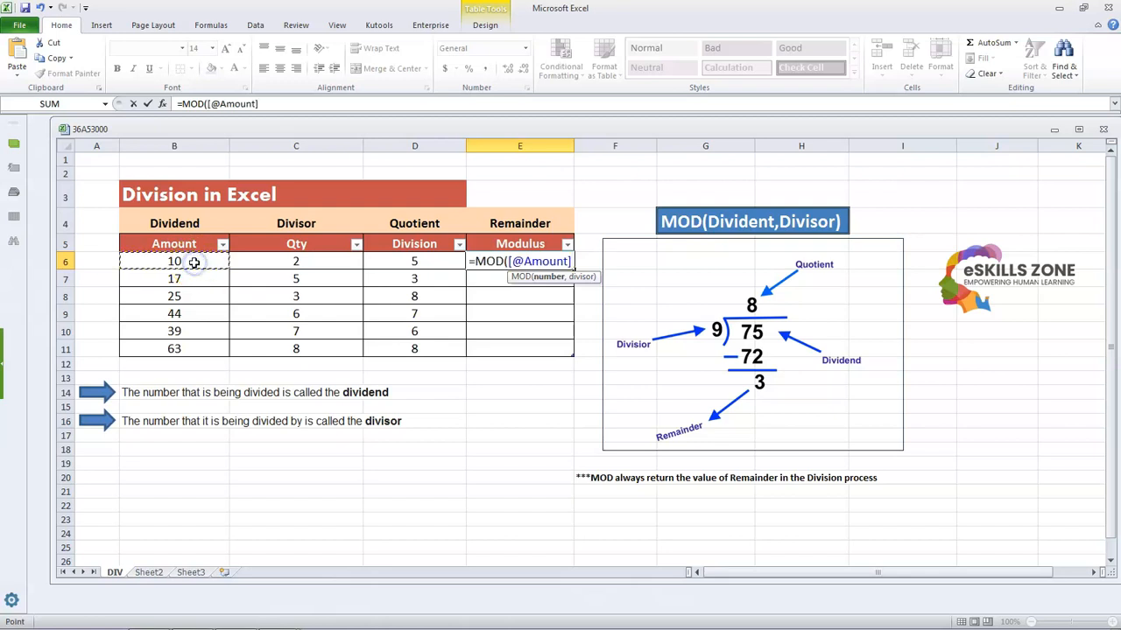
text(,)
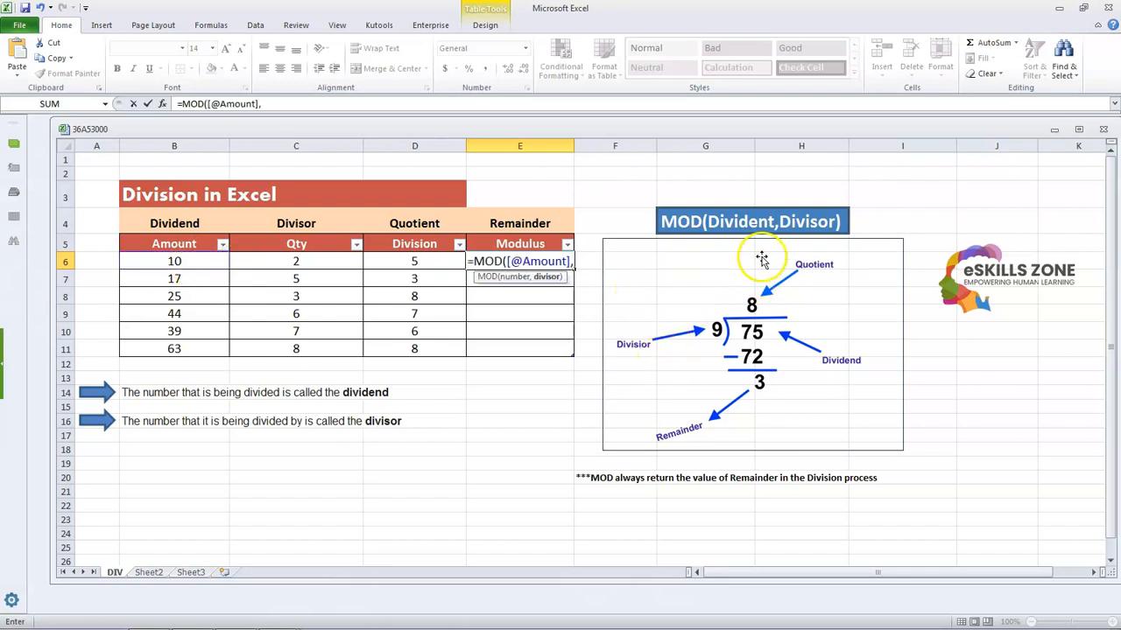
click(325, 262)
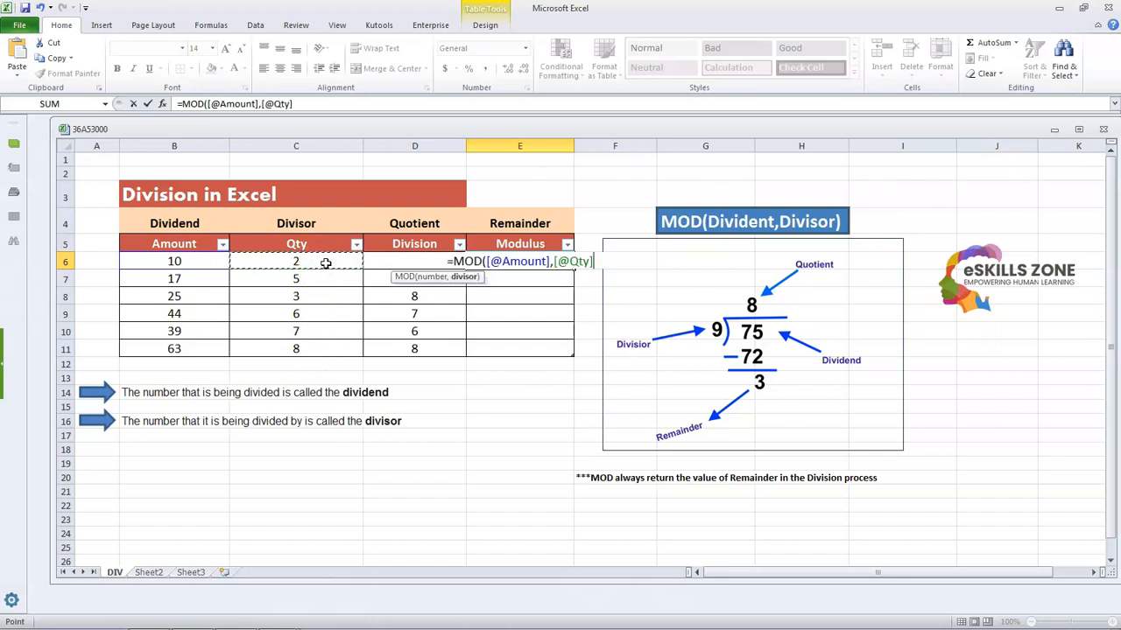
text())
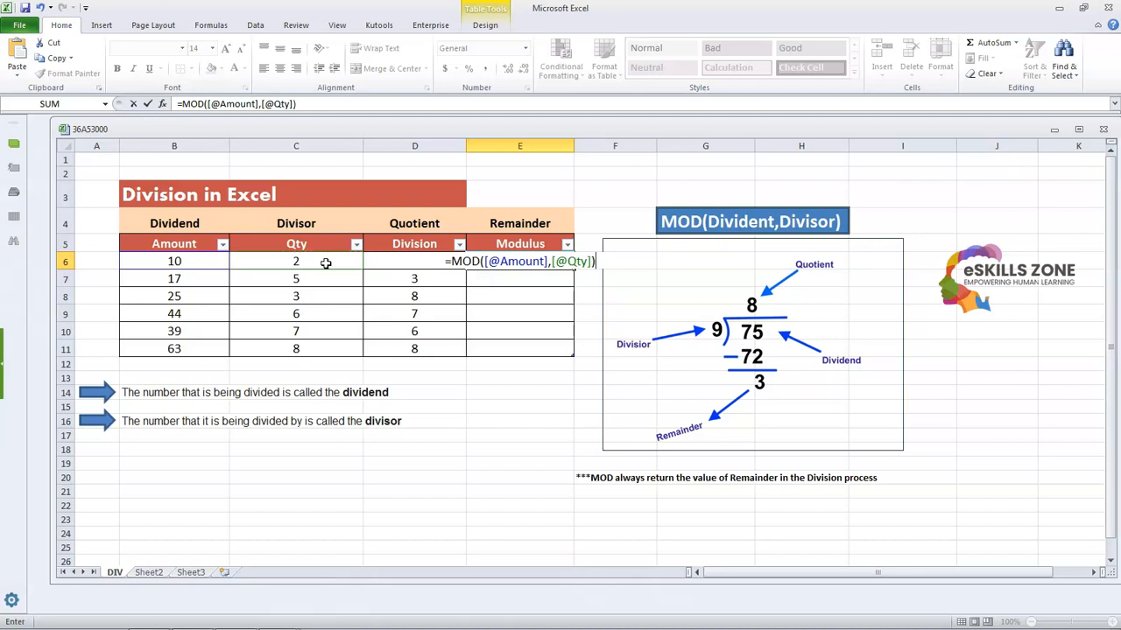
key(Return)
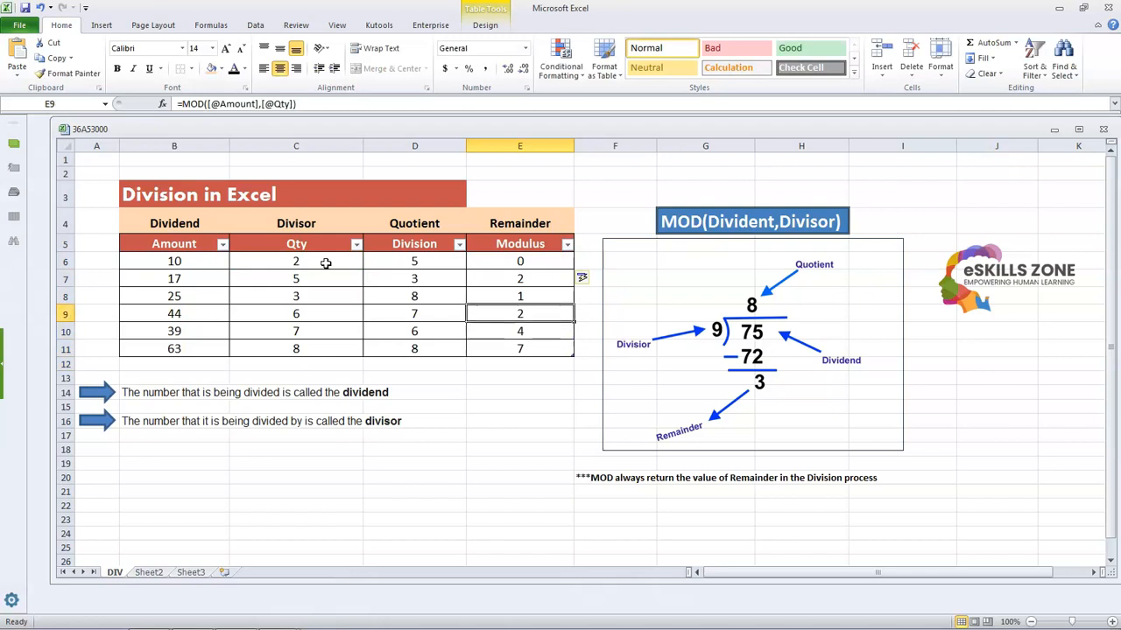
Examine the remainders in the Modulus column alongside the other values in their rows
key(Up)
key(Left)
key(Left)
key(Left)
key(Right)
key(Right)
key(Right)
key(Down)
key(Down)
key(Down)
key(Up)
key(Up)
key(Up)
key(Up)
key(Up)
key(Down)
key(Down)
Compare the dividend, divisor, quotient and remainder across row 6 of the table
key(Left)
key(Left)
key(Left)
key(Right)
key(Right)
key(Left)
key(Left)
key(Right)
key(Left)
key(Right)
key(Right)
key(Left)
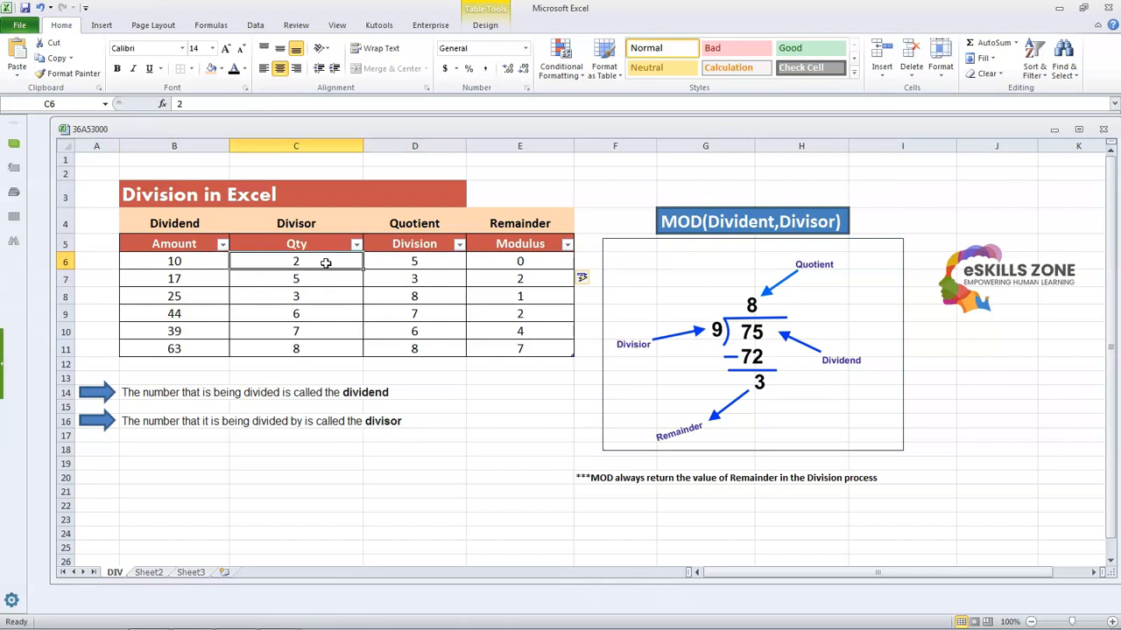
key(Right)
key(Left)
key(Right)
key(Left)
key(Left)
key(Right)
key(Right)
key(Right)
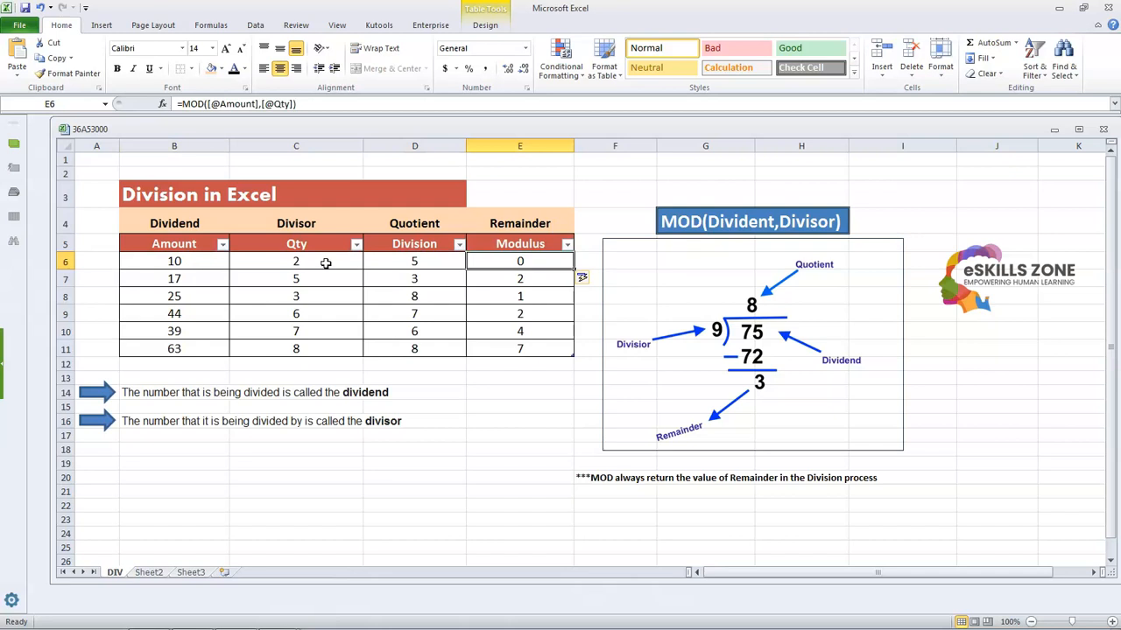
key(Left)
key(Left)
key(Left)
key(Right)
key(Right)
key(Right)
Compare the dividend, divisor and quotient in row 11, the last row of the table
key(Down)
key(Down)
key(Down)
key(Down)
key(Down)
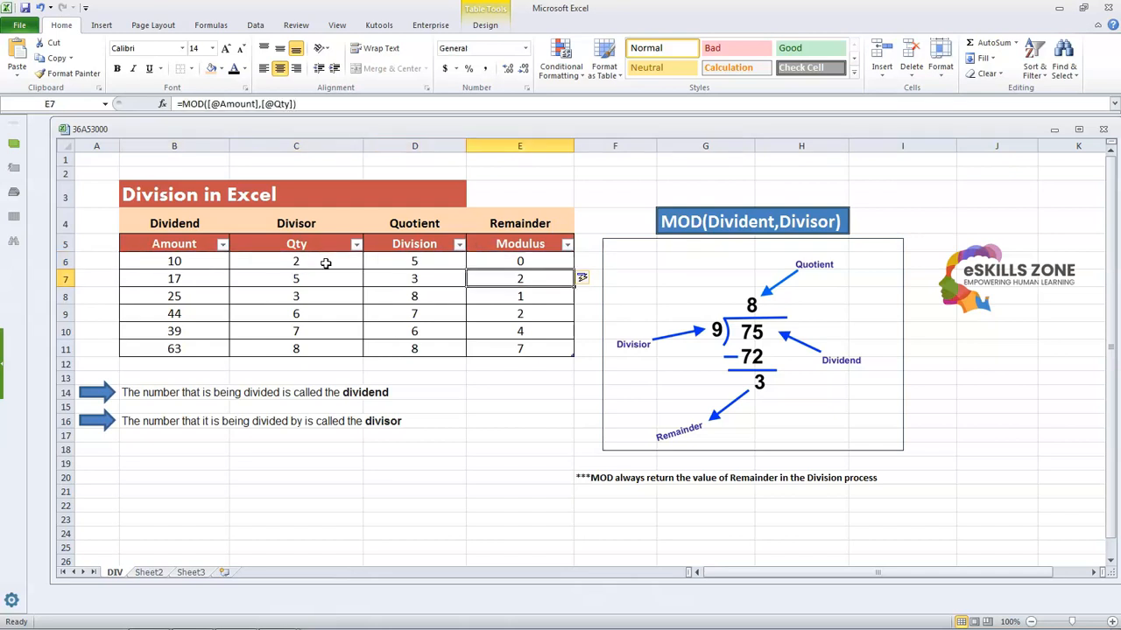
key(Left)
key(Left)
key(Left)
key(Right)
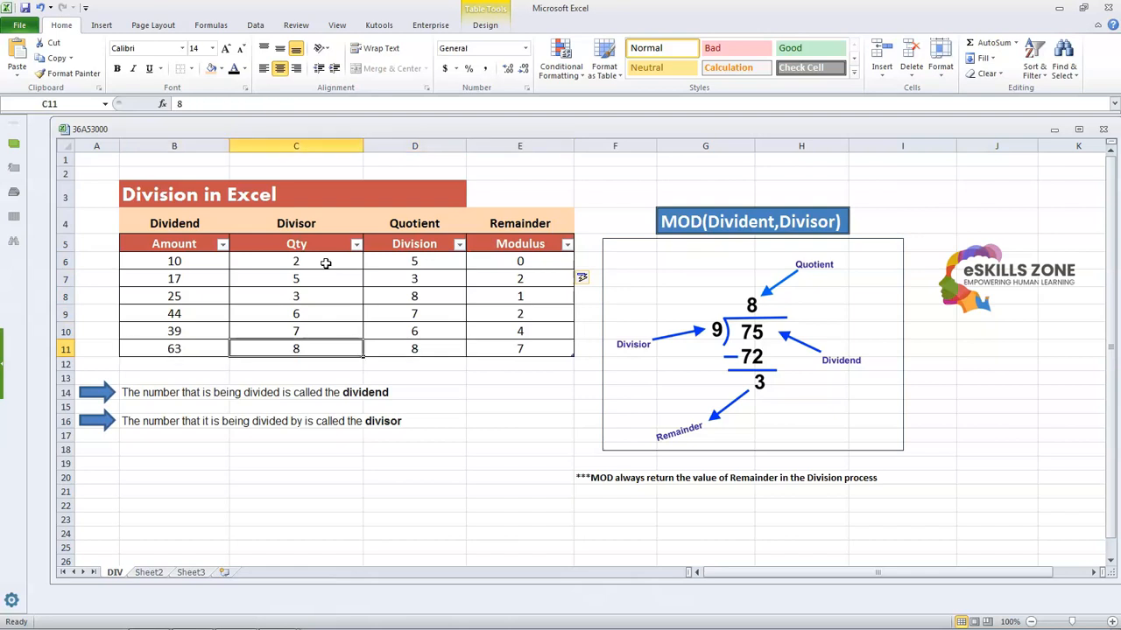
key(Right)
key(Left)
key(Left)
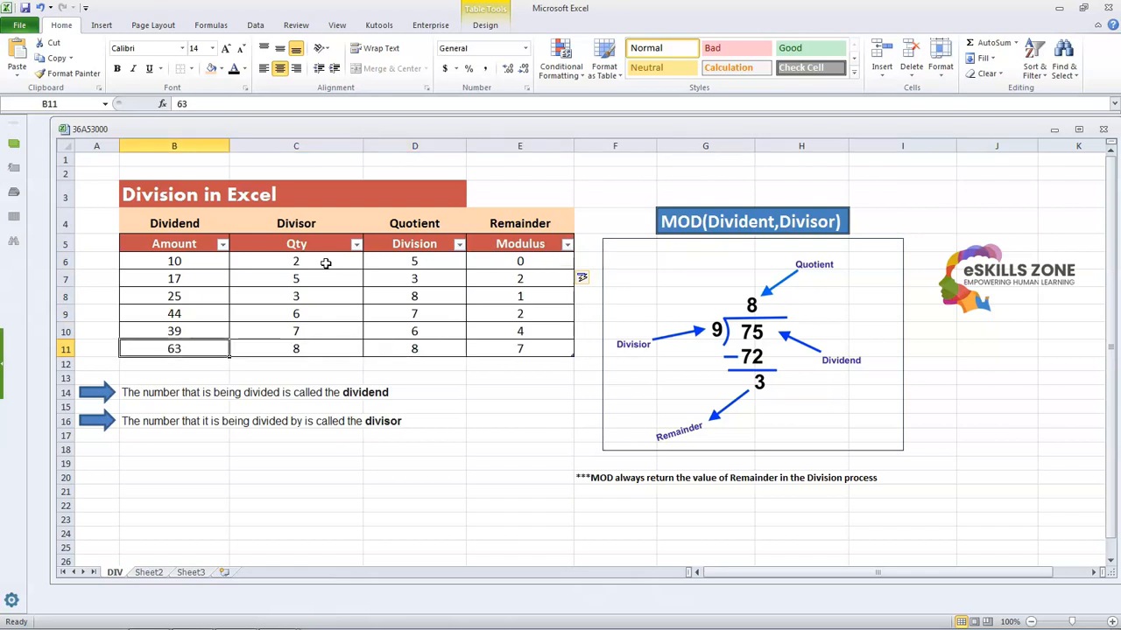
key(Right)
key(Right)
key(Left)
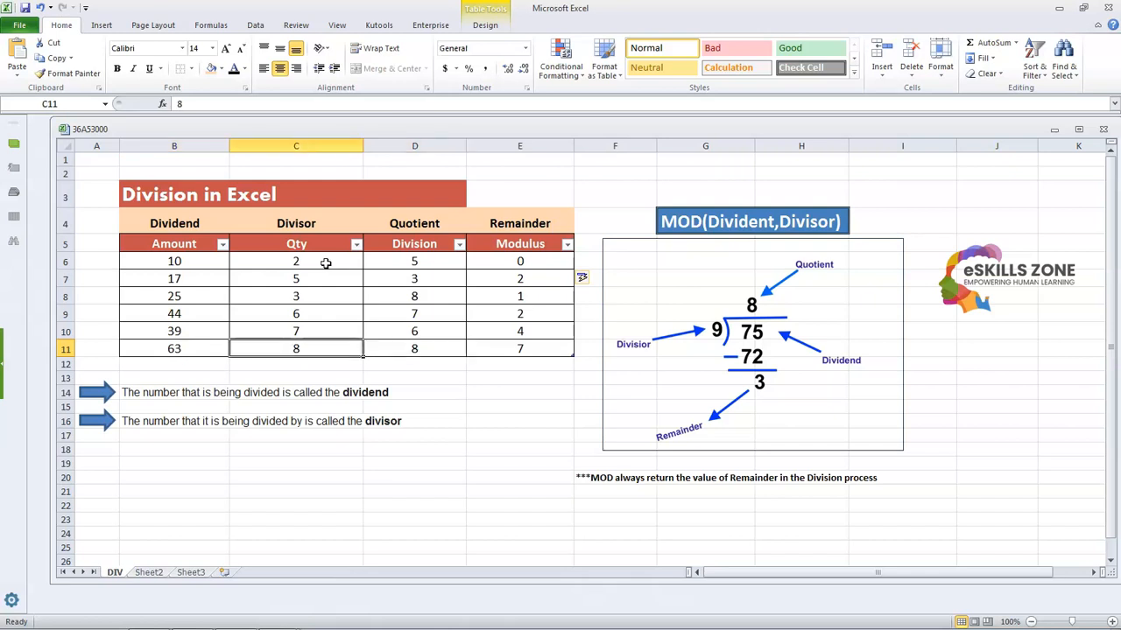
key(Right)
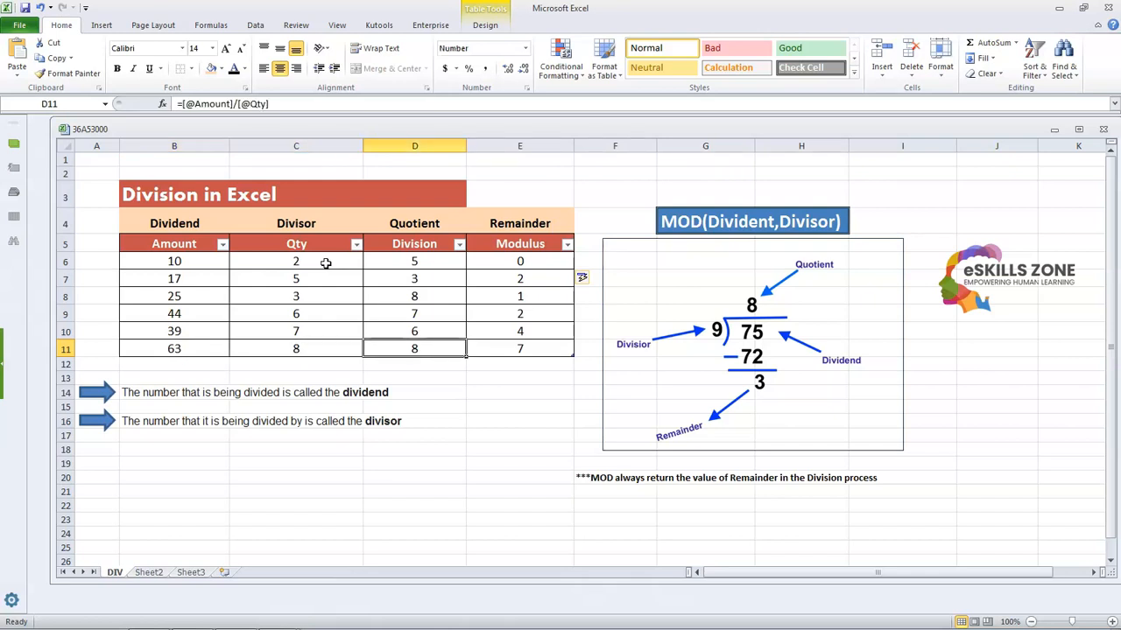
key(Left)
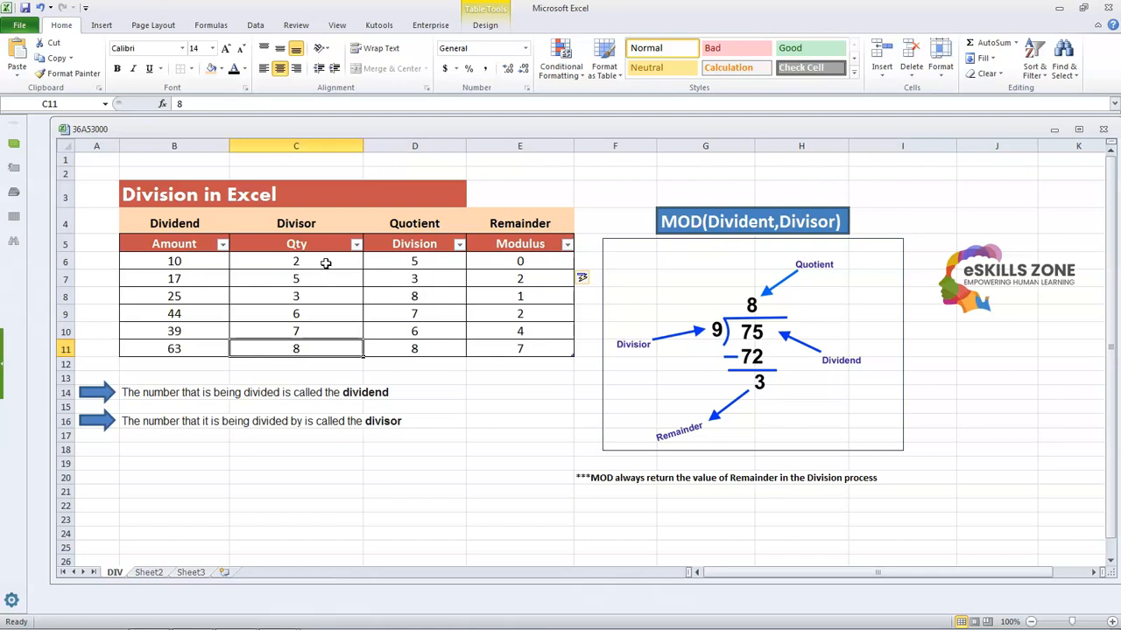
Format the Division values in D6:D11 to display two decimal places
key(Right)
key(Up)
key(Up)
key(Up)
key(Up)
key(Up)
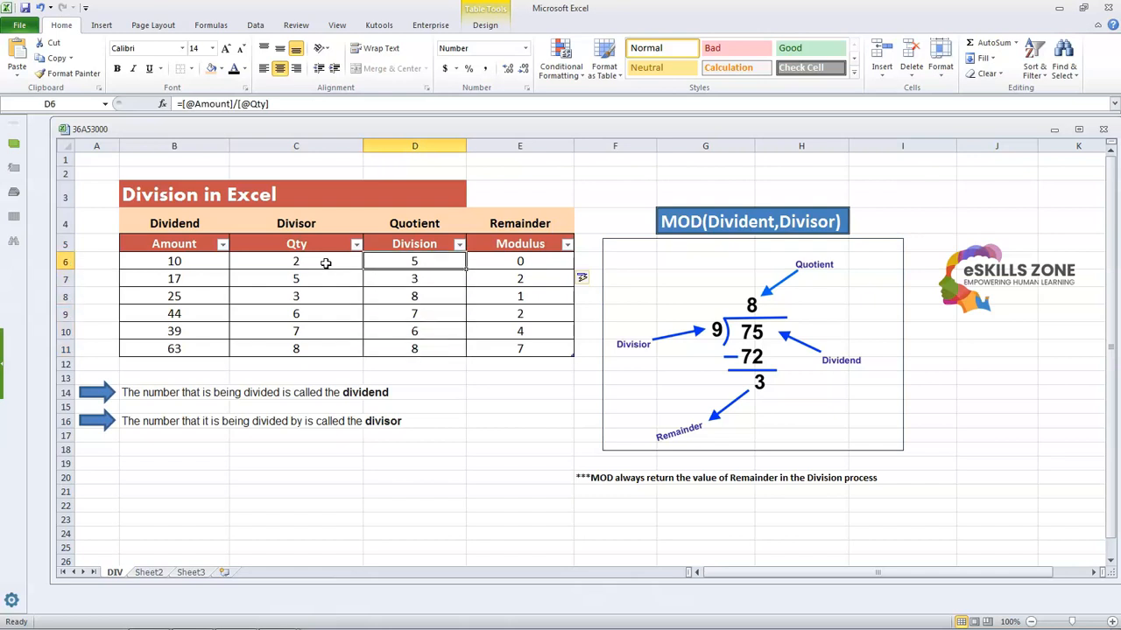
key(shift+Down)
key(shift+Down)
key(shift+Down)
key(shift+Down)
key(shift+Down)
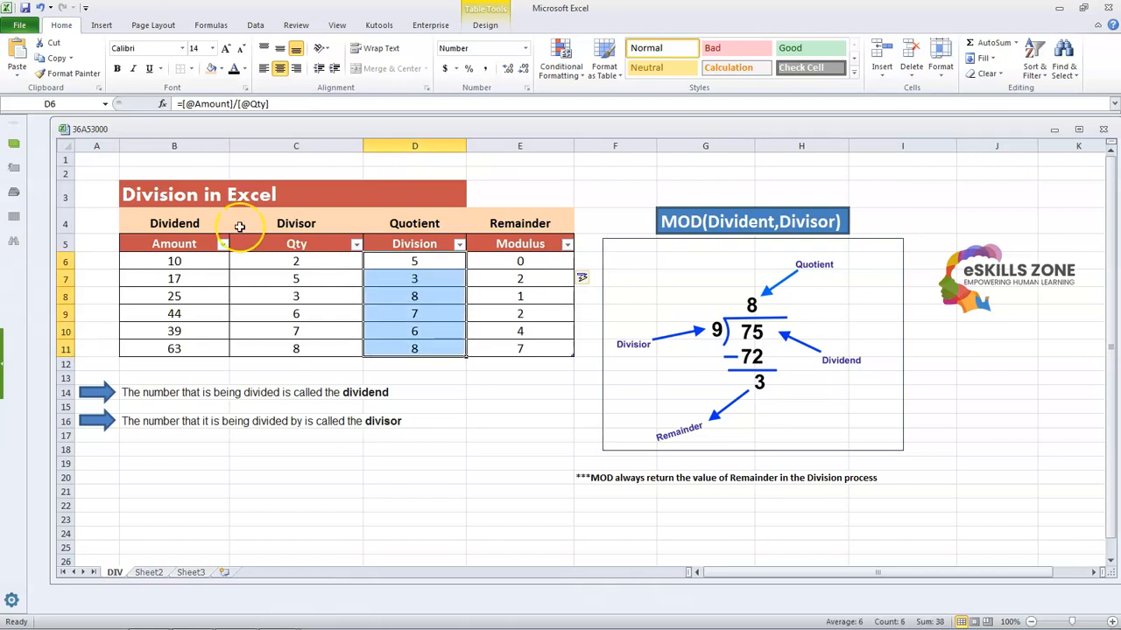
click(509, 70)
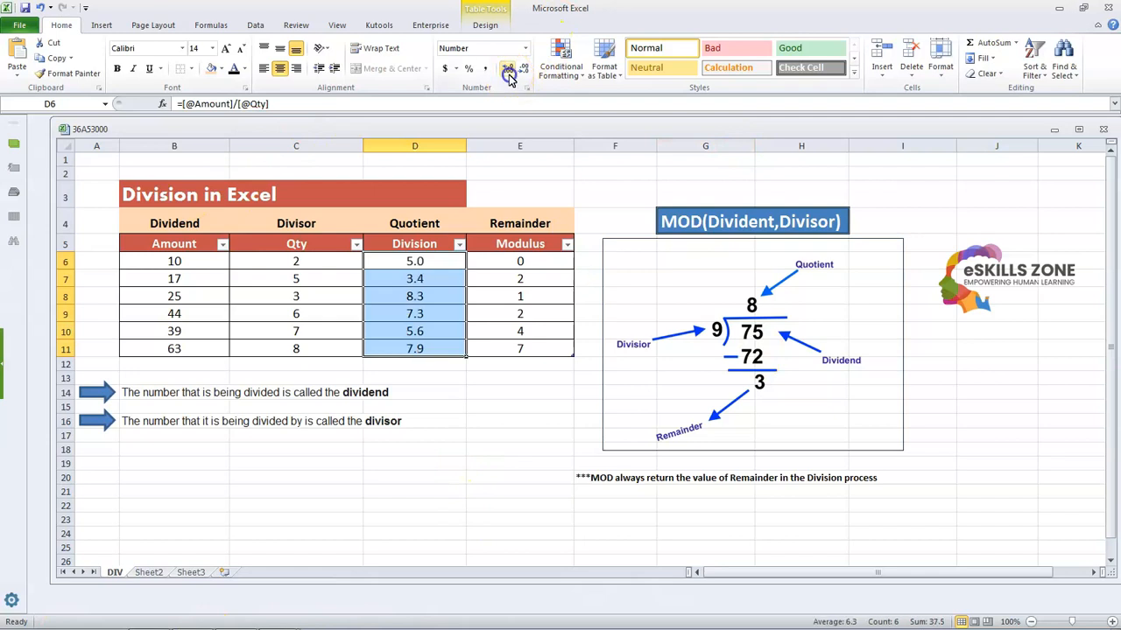
click(509, 70)
click(464, 409)
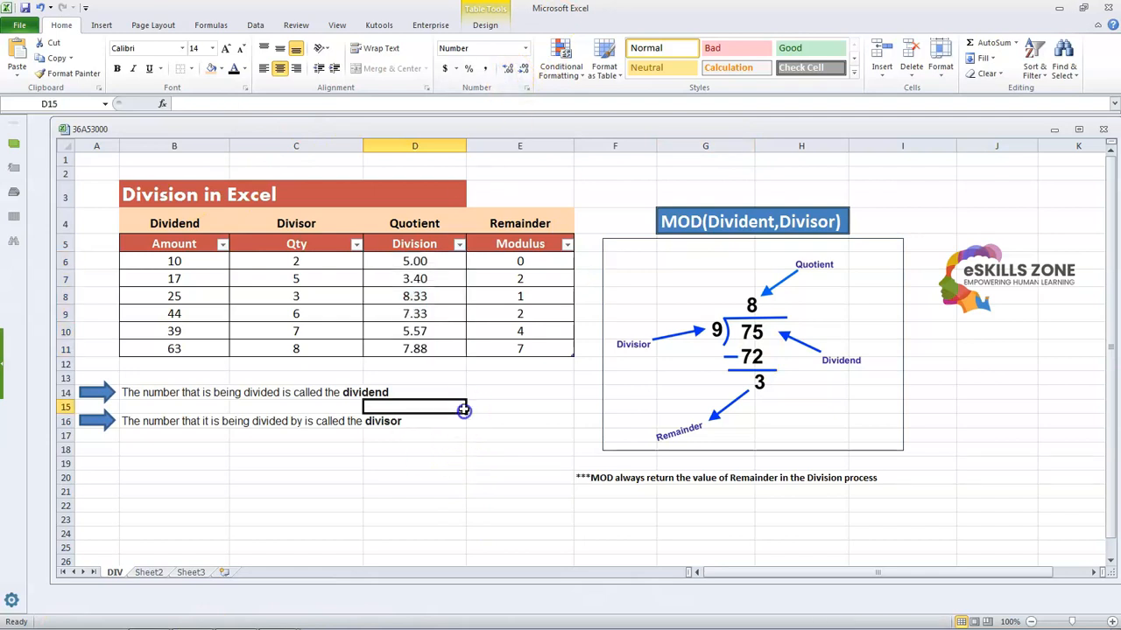
Examine the two-decimal quotients in the Division column from D6 to D11
click(431, 264)
key(Down)
key(Down)
key(Down)
key(Down)
key(Down)
key(Up)
key(Up)
key(Up)
key(Up)
key(Up)
key(Down)
key(Down)
key(Down)
key(Down)
key(Down)
Check the two-decimal quotient in row 11 against its Amount and Qty values
key(Left)
key(Left)
key(Right)
key(Right)
key(Left)
key(Left)
key(Right)
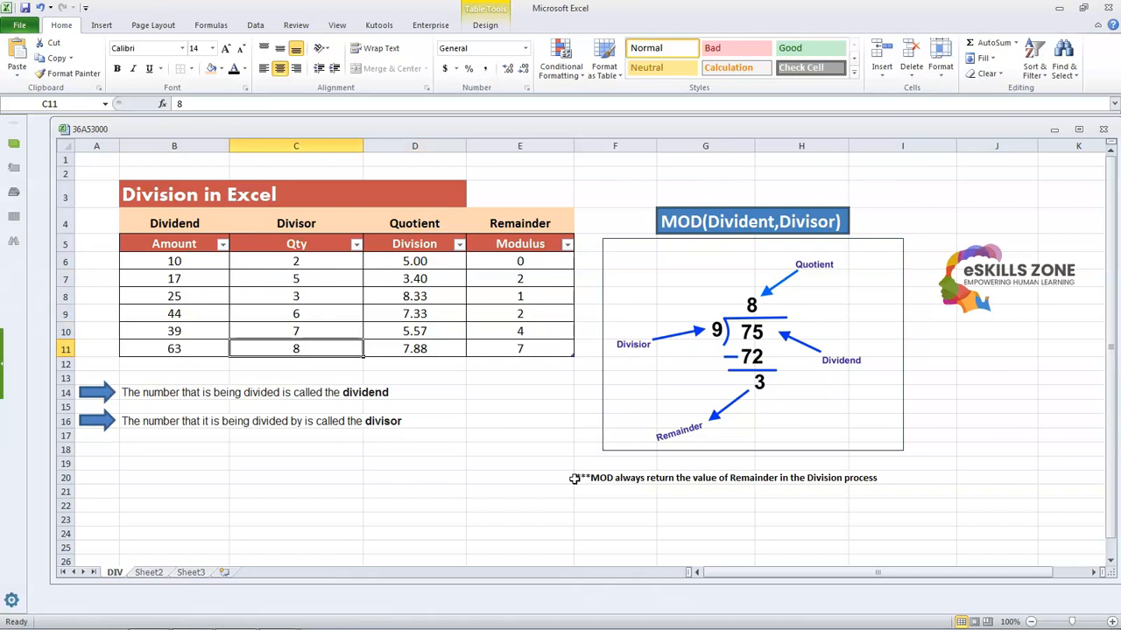
key(Right)
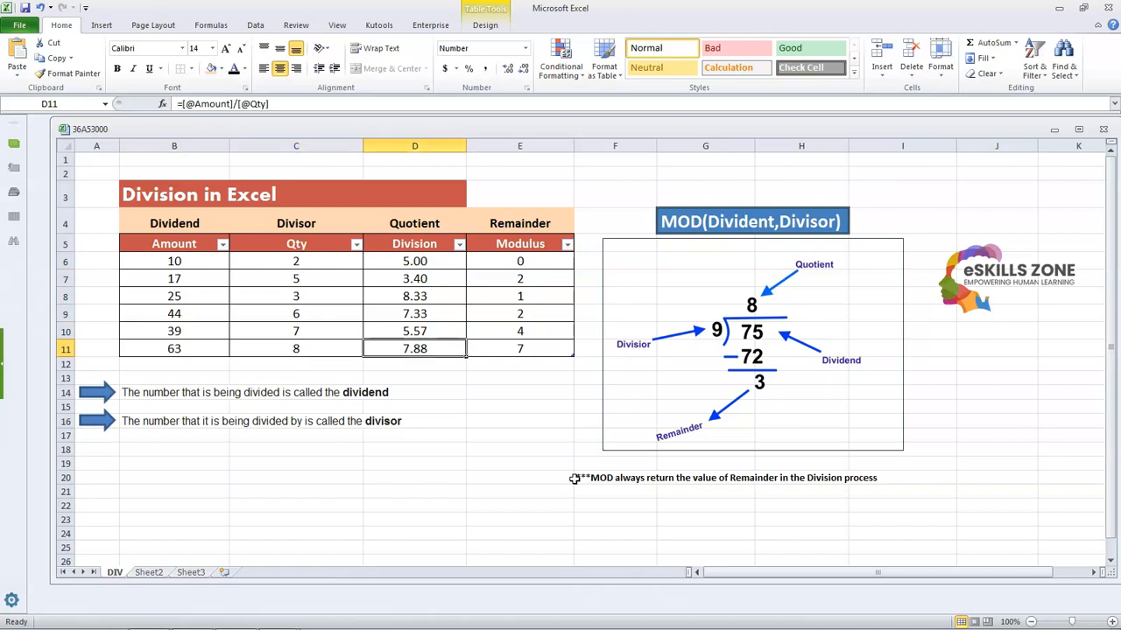
Compare the two-decimal quotients in the Division column with the MOD remainders in the lower table rows
key(Right)
key(Left)
key(Right)
key(Left)
key(Up)
key(Up)
key(Up)
key(Down)
key(Down)
key(Down)
key(Right)
key(Left)
key(Left)
key(Right)
key(Right)
key(Left)
key(Left)
key(Right)
key(Right)
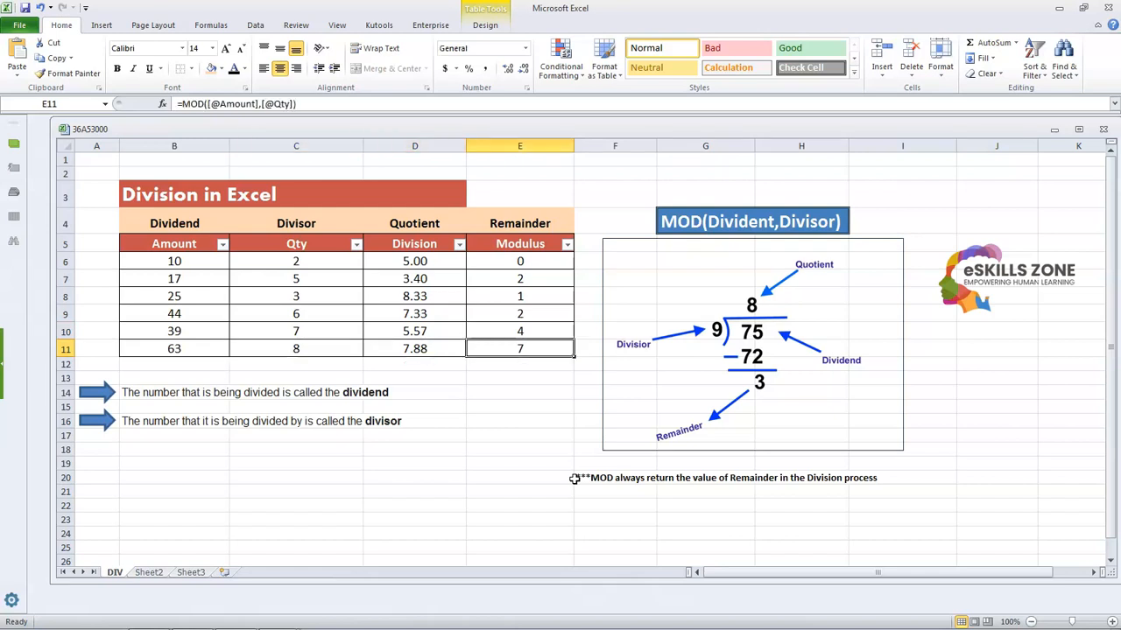
Review row 11 from its Amount and Qty values across to the quotient and the MOD remainder
key(Left)
key(Left)
key(Left)
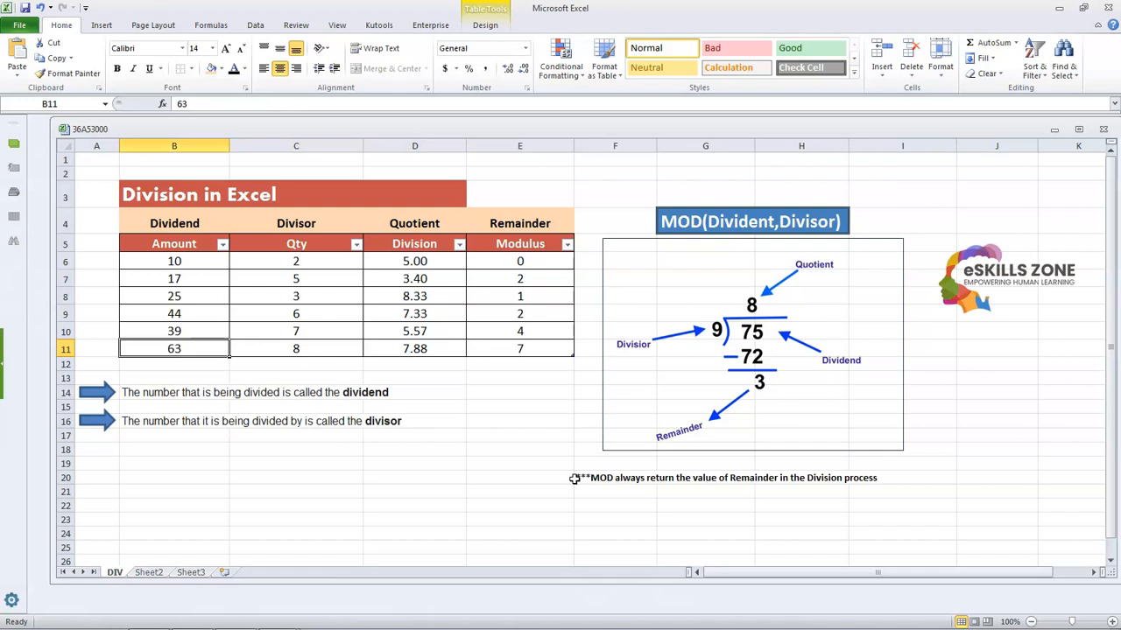
key(Right)
key(Right)
key(Right)
key(Left)
key(Right)
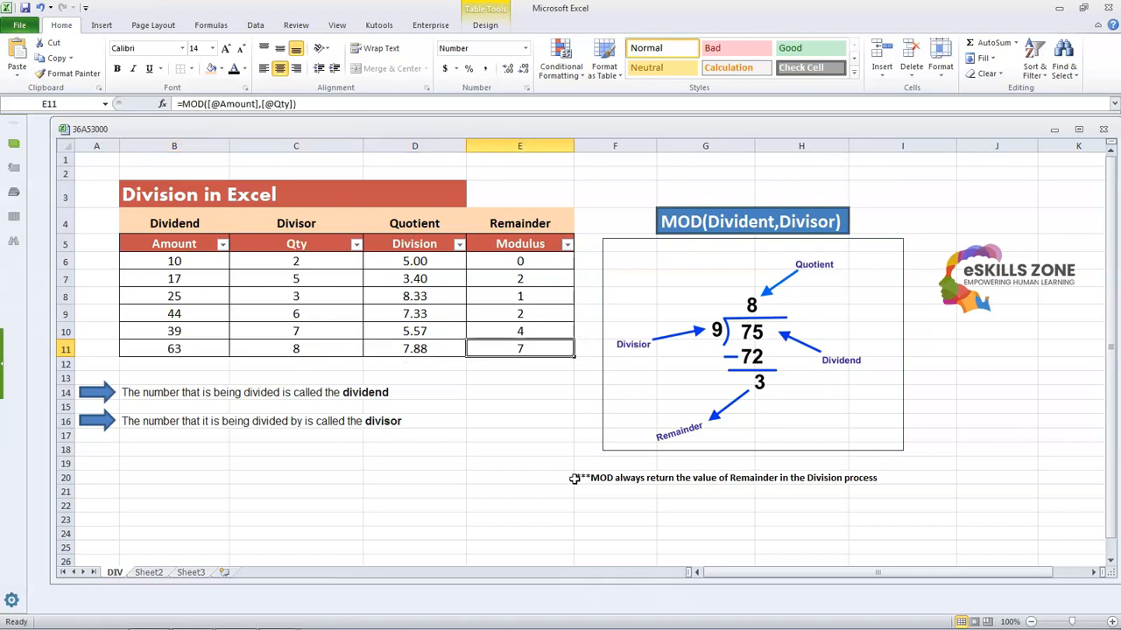
Examine the remainders in the Modulus column from E6 to E11
key(Up)
key(Up)
key(Up)
key(Up)
key(Up)
key(Down)
key(Down)
key(Down)
key(Down)
key(Down)
key(Down)
key(Down)
key(Up)
key(Up)
key(Down)
key(Up)
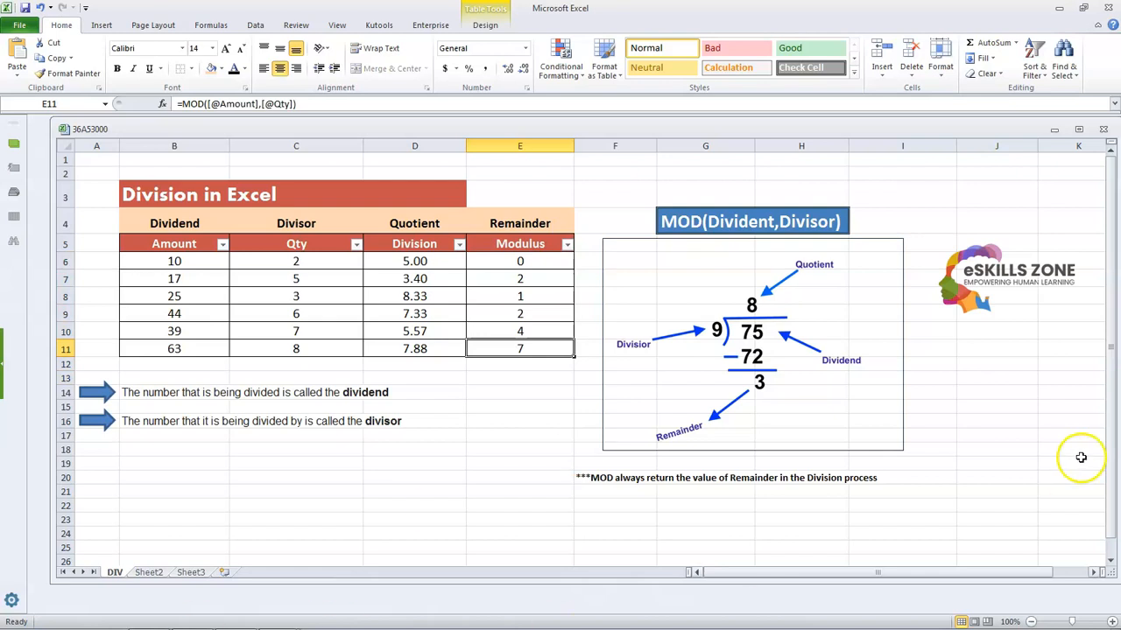
mouse_move(833, 608)
mouse_move(291, 616)
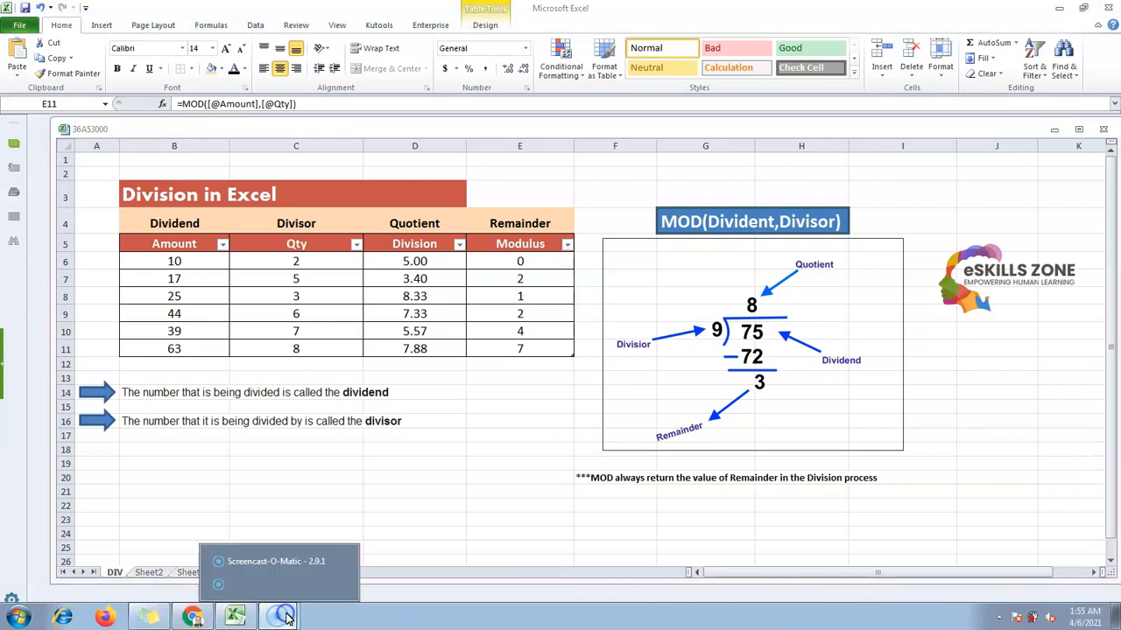
click(292, 564)
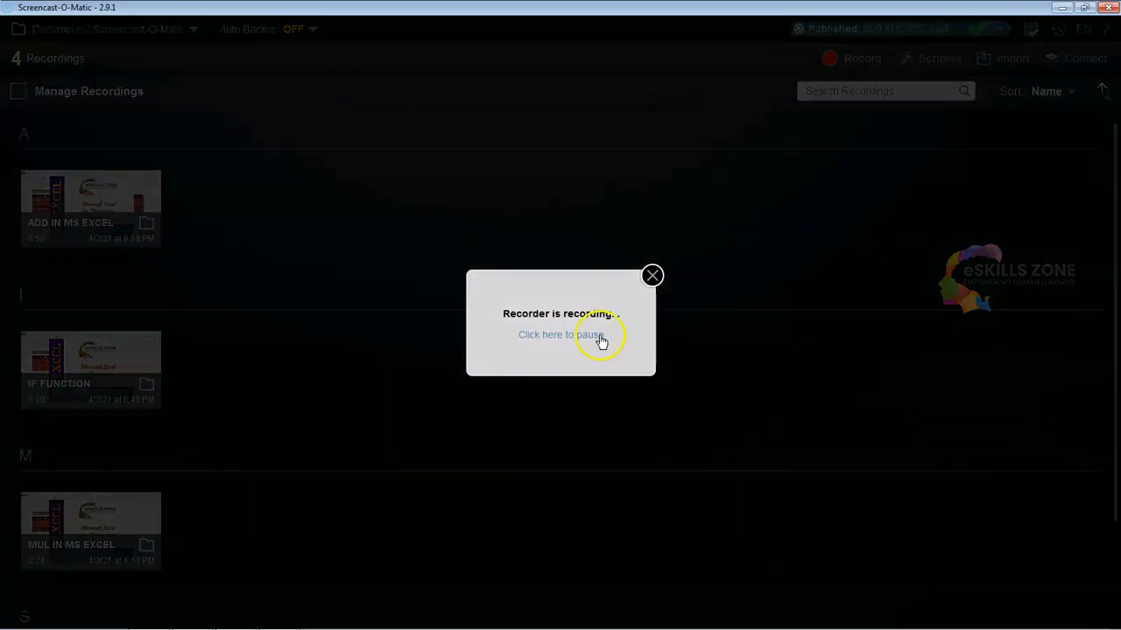